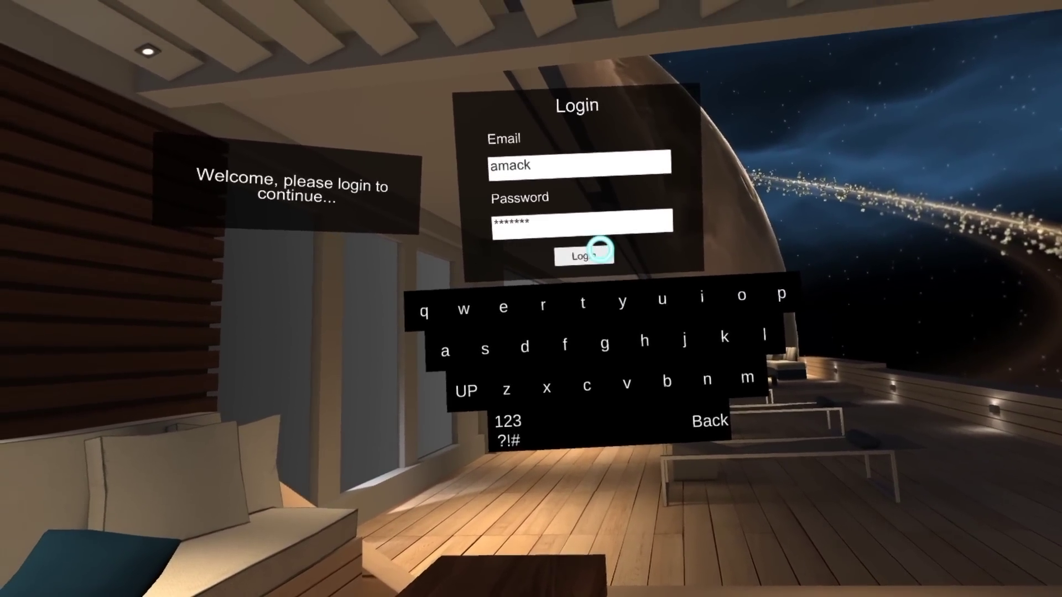
Log in to VIBEHub with the entered email and password
click(597, 251)
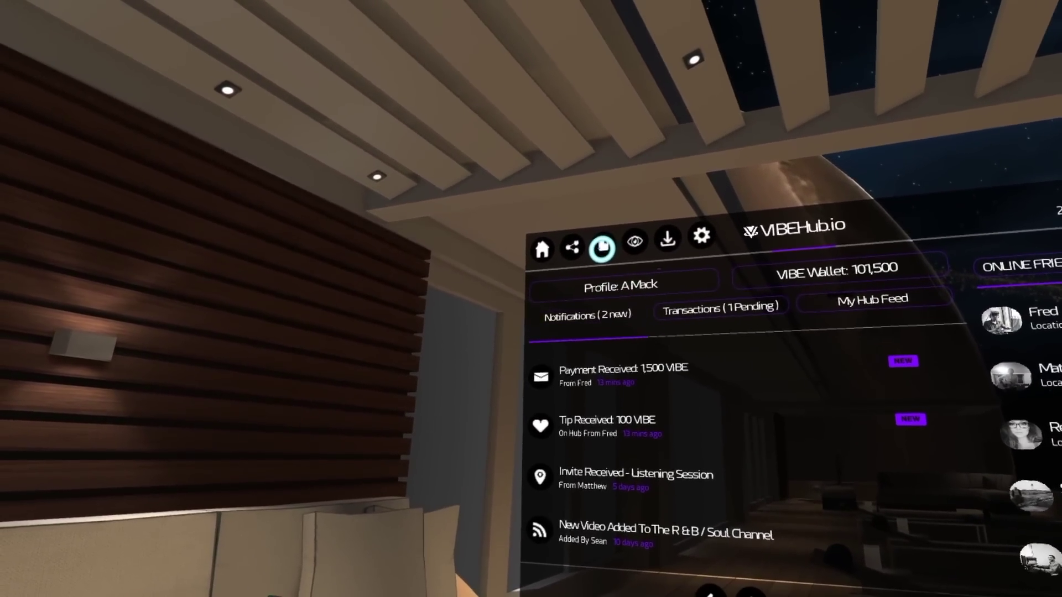
click(601, 251)
click(602, 251)
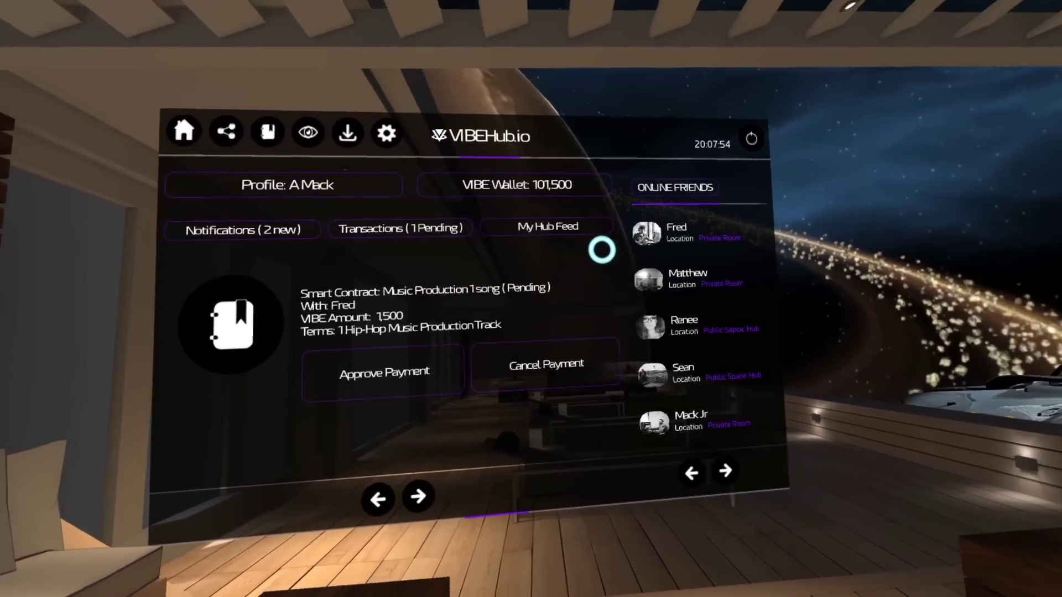
click(601, 251)
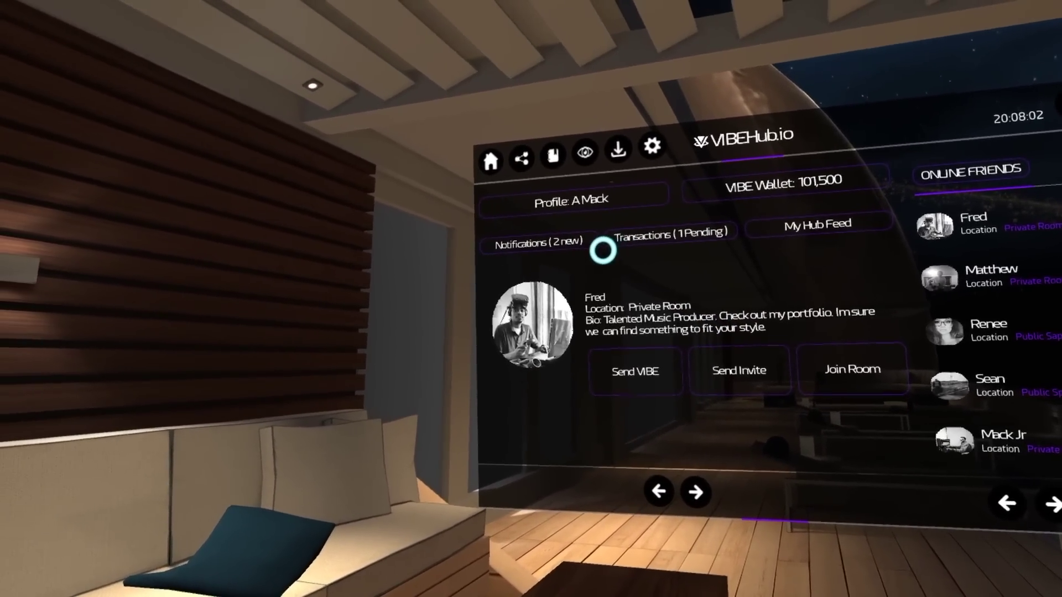
Go back to Notifications, select Fred under Online Friends, and join his room
click(604, 248)
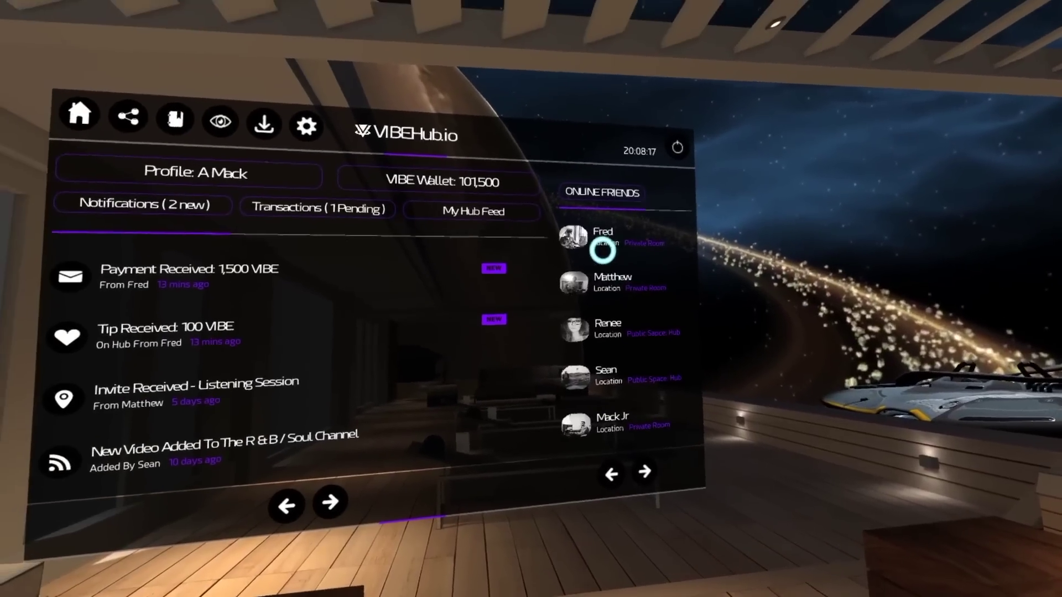
click(604, 249)
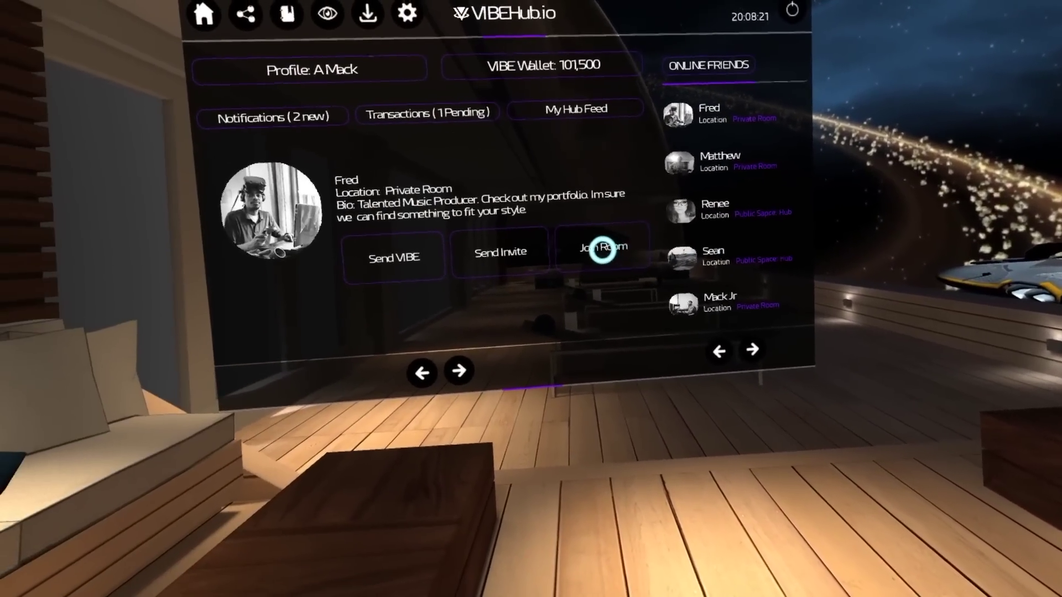
click(604, 249)
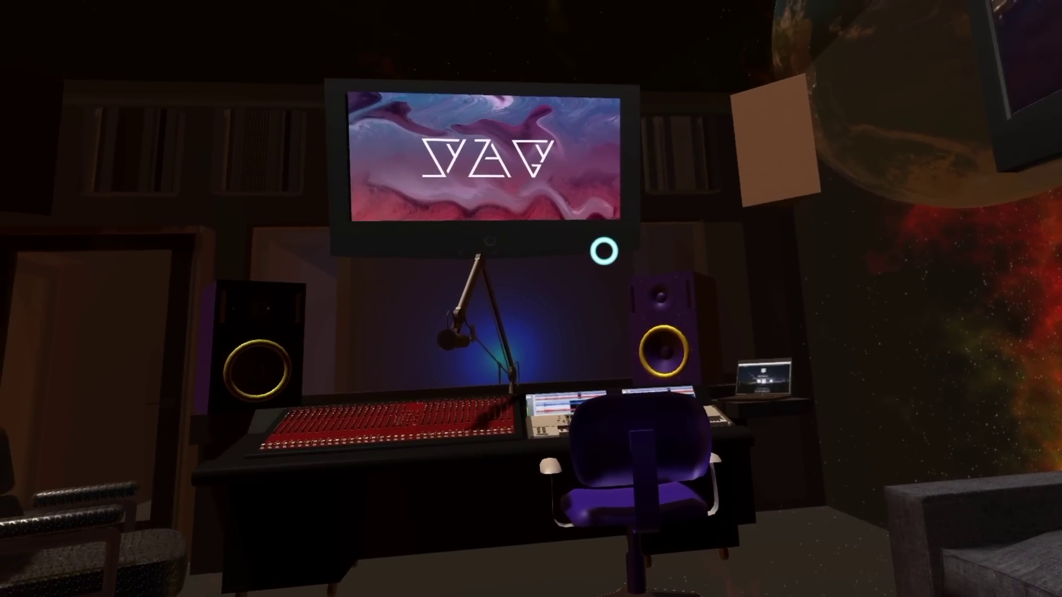
Bring up the hub panel and open the pending music production contract in Transactions
key(Escape)
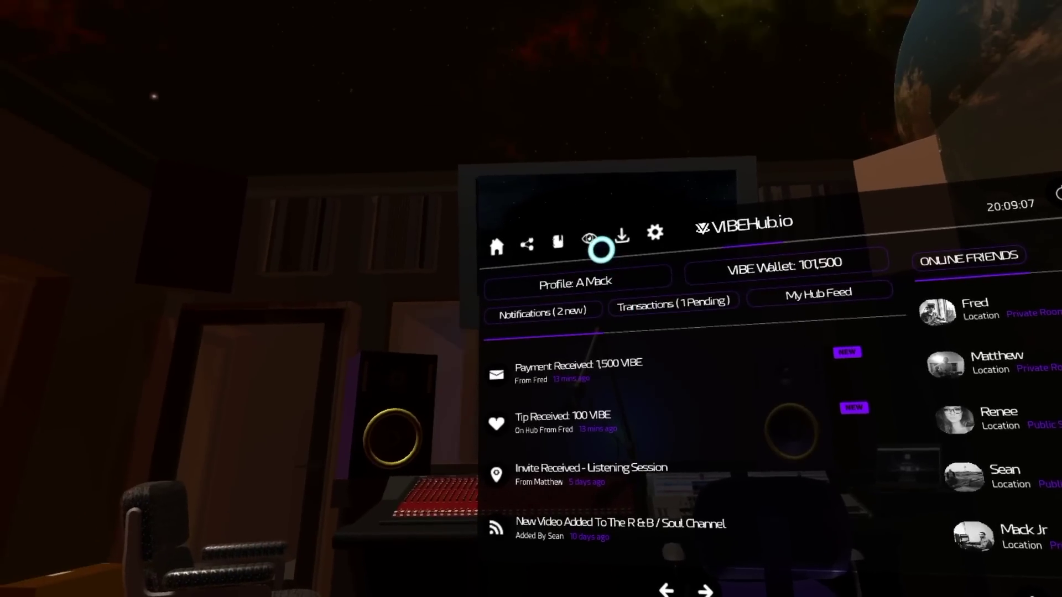
click(600, 242)
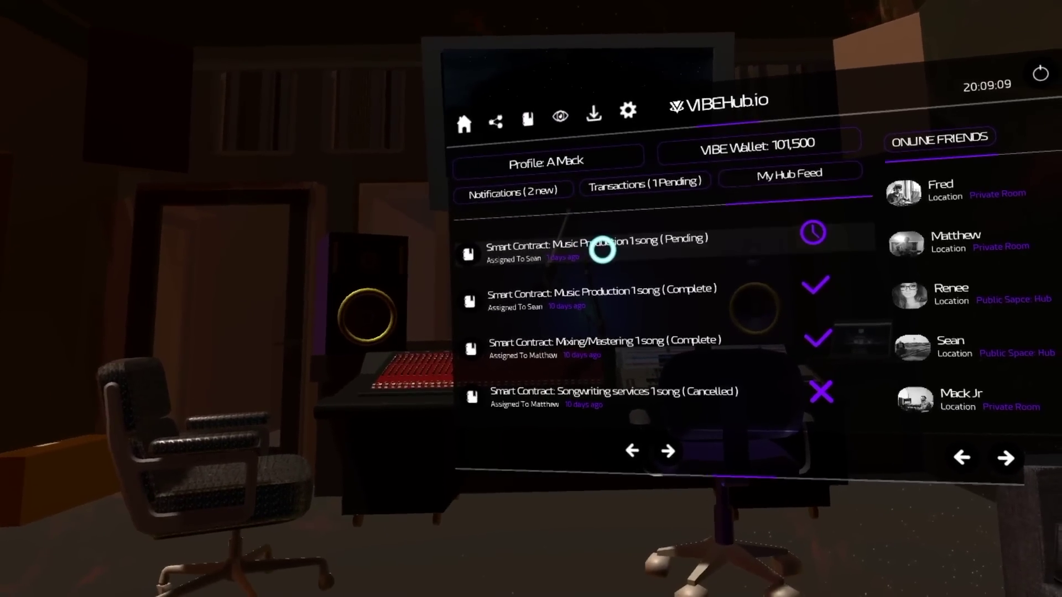
click(601, 251)
Approve the contract to release 1,500 VIBE and return to the home deck
click(602, 251)
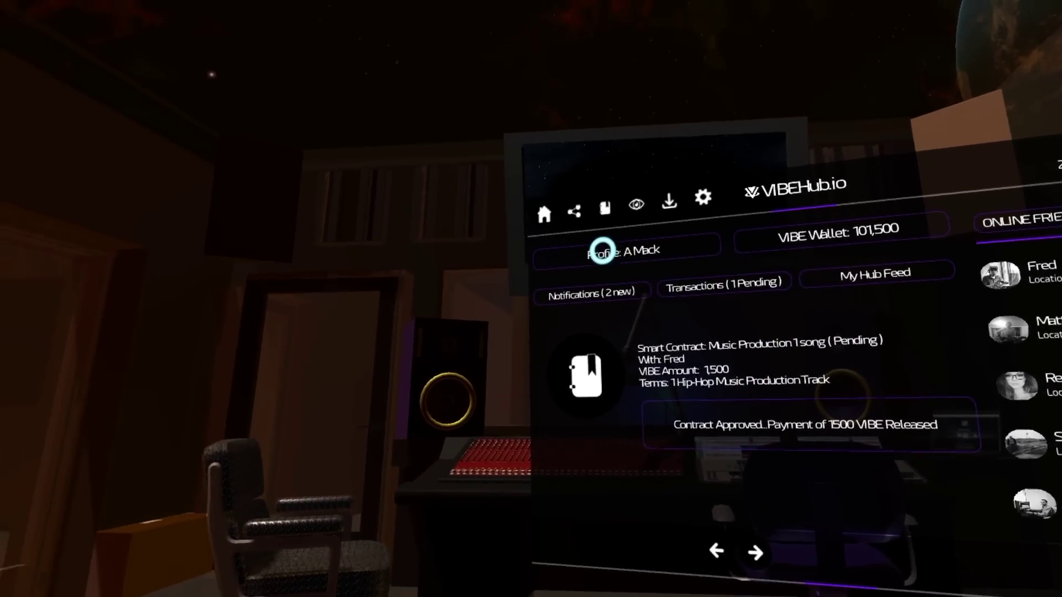
click(601, 249)
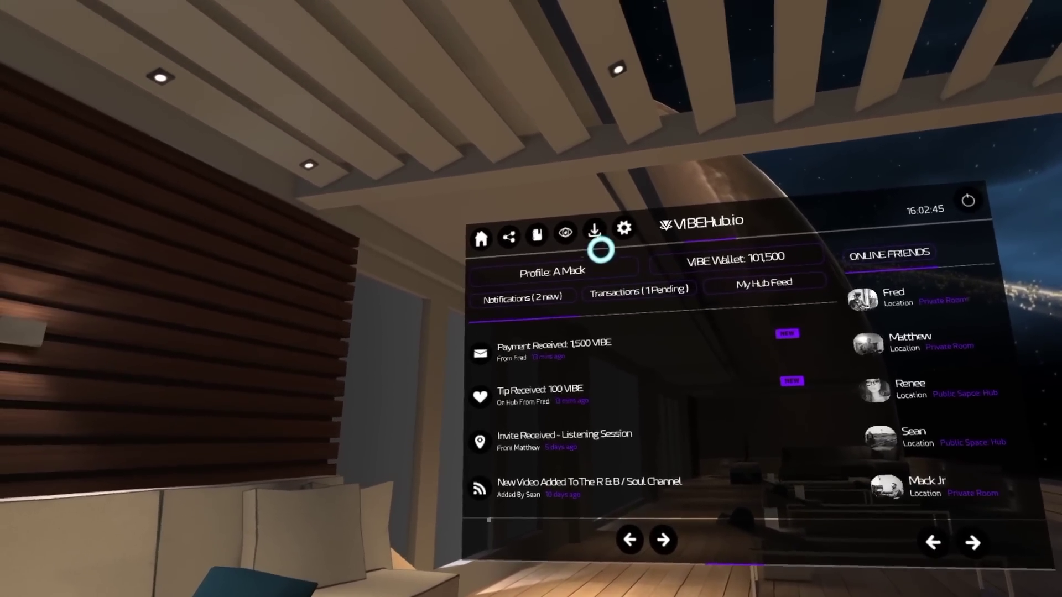
Show the received video, audio and artwork deliverables from the Fred and Sean contracts
click(594, 232)
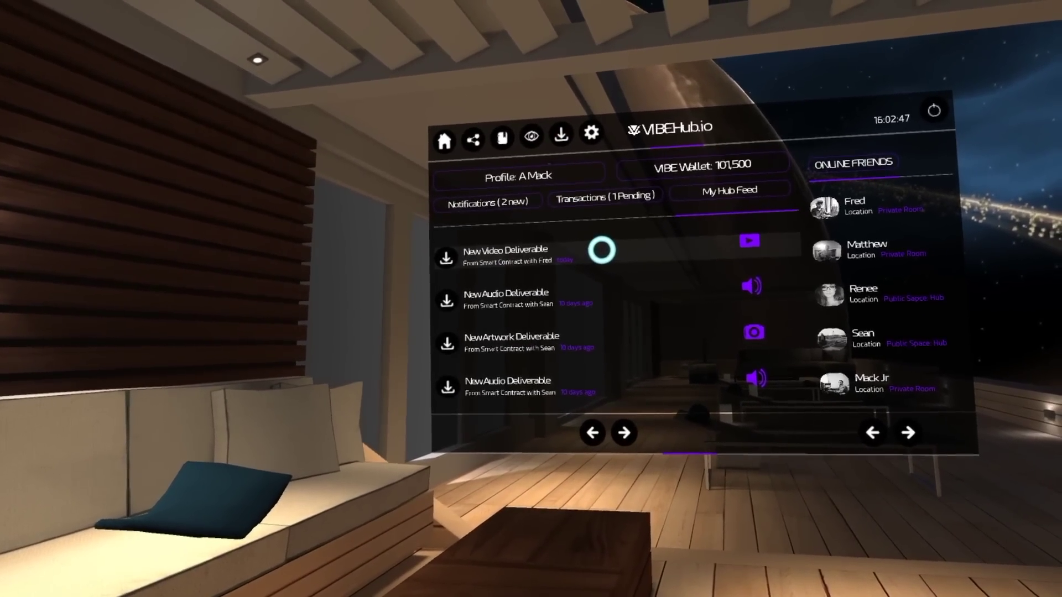
Play Fred's New Video Deliverable in the VIBEHub panel
click(601, 249)
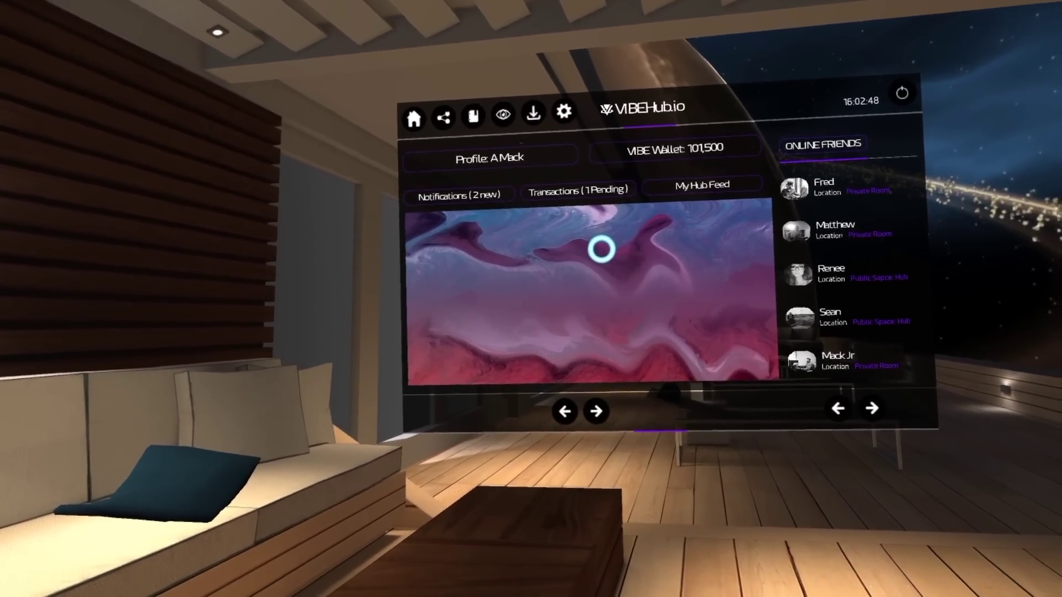